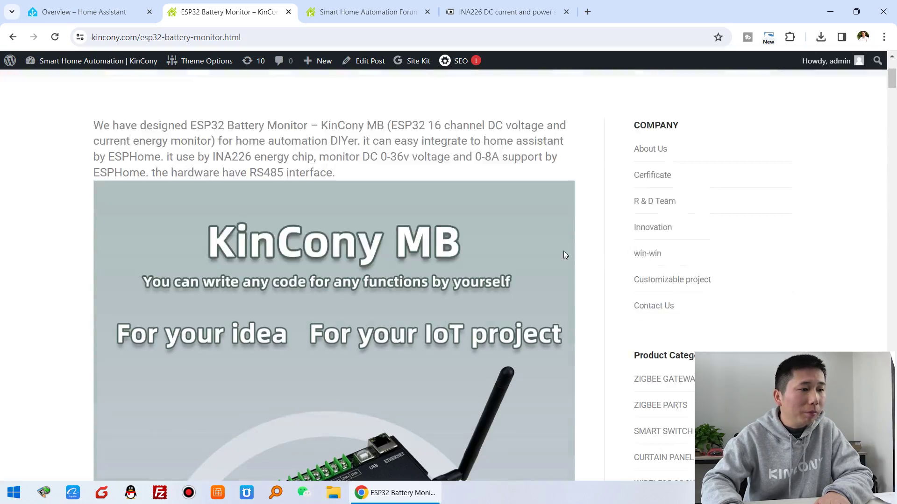
Scroll the ESP32 Battery Monitor product page to the annotated board diagram labelling the 16 DC channels
{"action": "scroll", "coordinate": [365, 255], "scroll_direction": "down", "scroll_amount": 15}
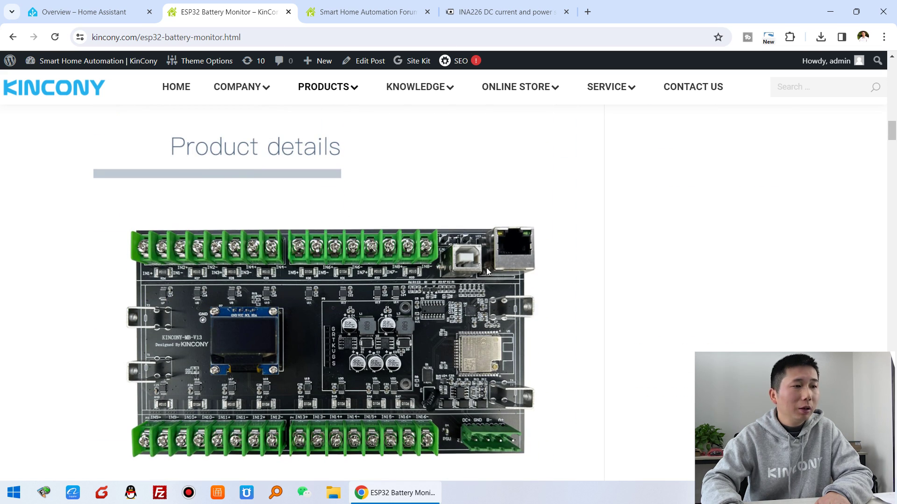
{"action": "scroll", "coordinate": [481, 280], "scroll_direction": "down", "scroll_amount": 10}
{"action": "scroll", "coordinate": [430, 292], "scroll_direction": "down", "scroll_amount": 6}
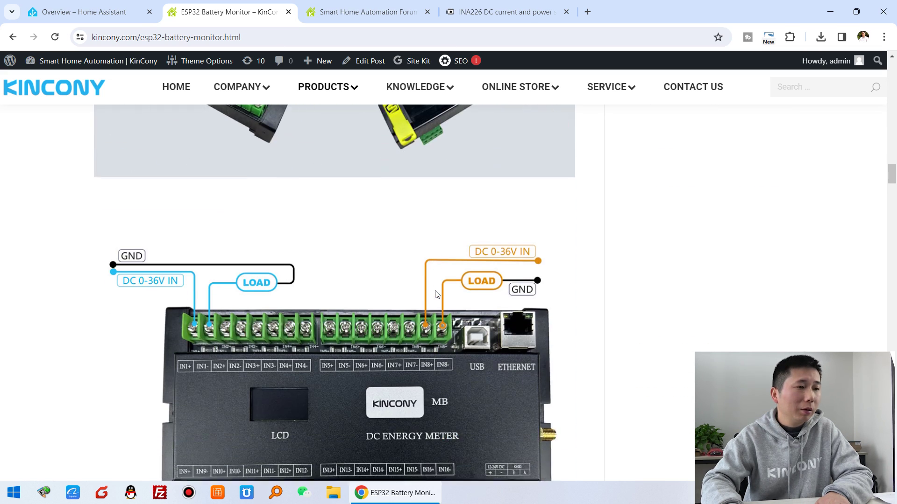
{"action": "scroll", "coordinate": [190, 225], "scroll_direction": "up", "scroll_amount": 1}
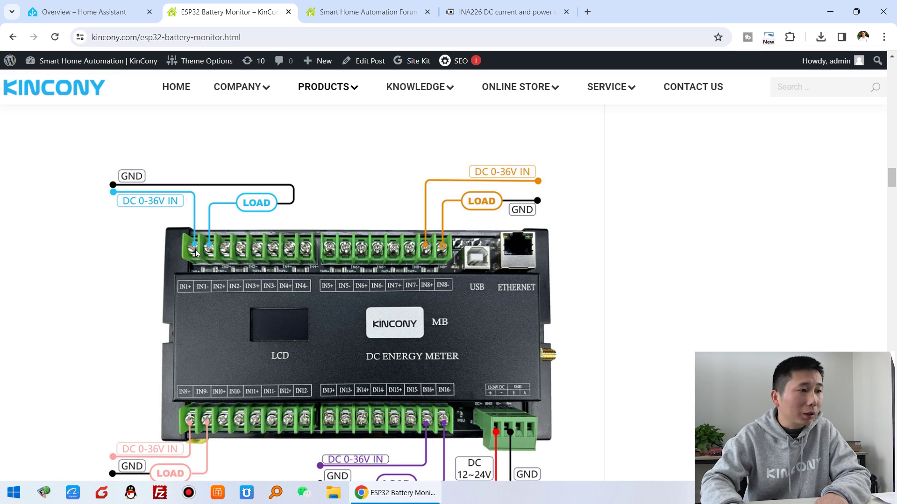
{"action": "scroll", "coordinate": [196, 250], "scroll_direction": "down", "scroll_amount": 1}
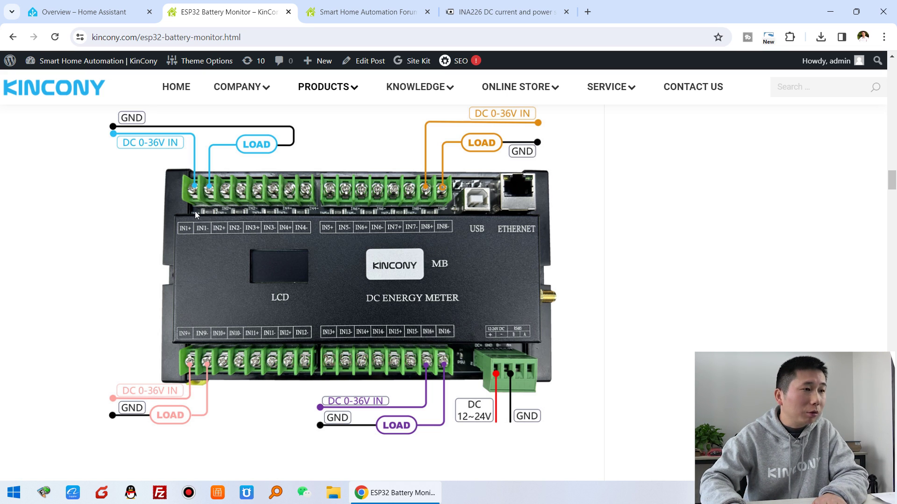
{"action": "scroll", "coordinate": [217, 214], "scroll_direction": "up", "scroll_amount": 15}
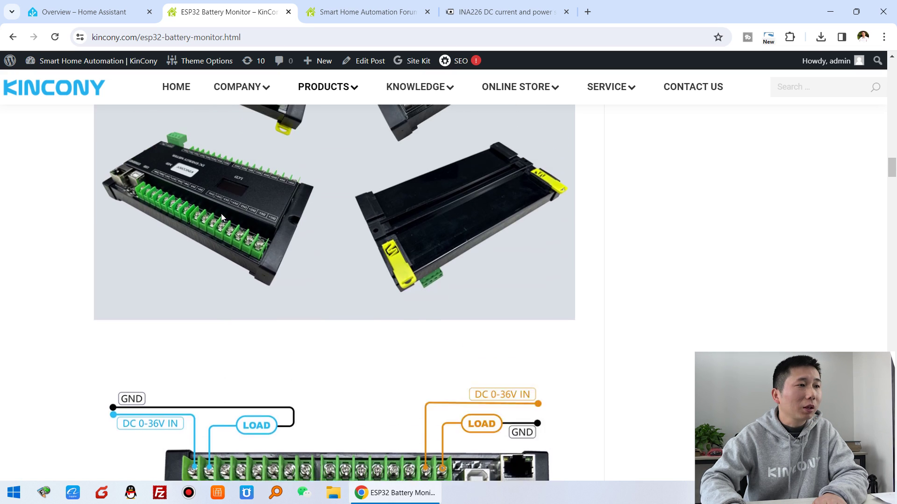
{"action": "scroll", "coordinate": [230, 218], "scroll_direction": "up", "scroll_amount": 5}
{"action": "scroll", "coordinate": [226, 236], "scroll_direction": "down", "scroll_amount": 3}
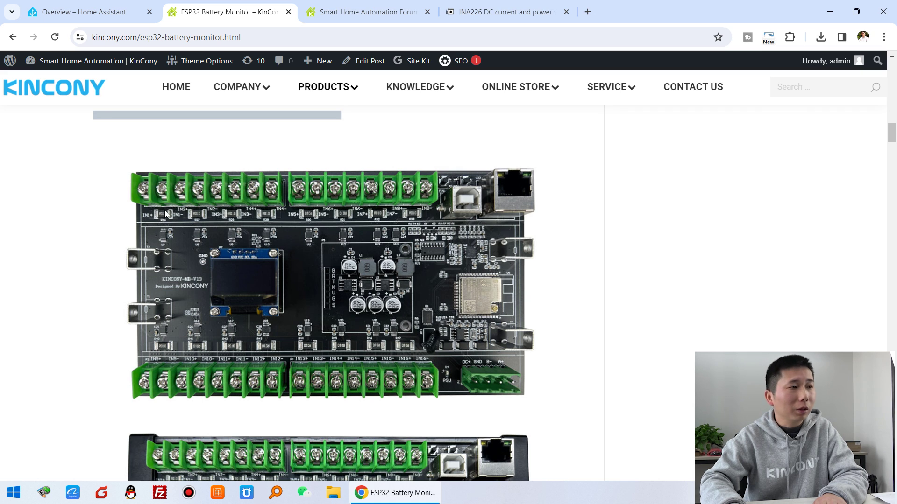
{"action": "scroll", "coordinate": [169, 208], "scroll_direction": "down", "scroll_amount": 20}
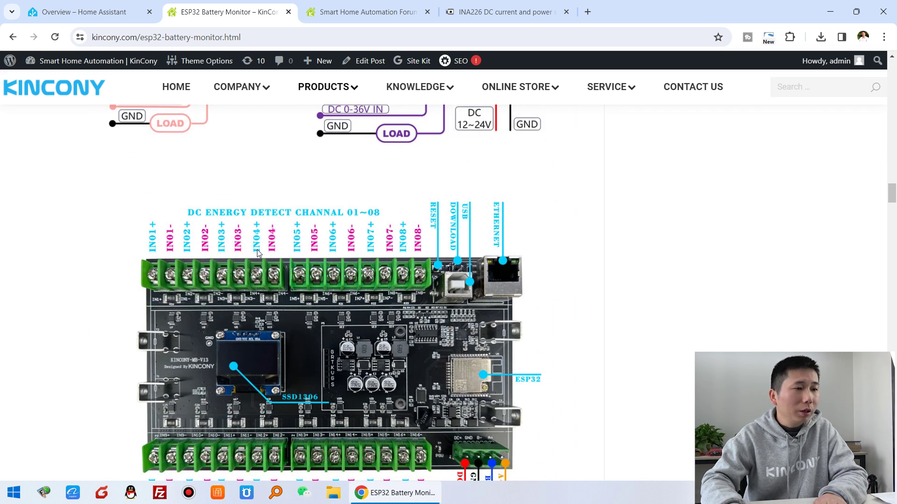
{"action": "scroll", "coordinate": [259, 251], "scroll_direction": "down", "scroll_amount": 1}
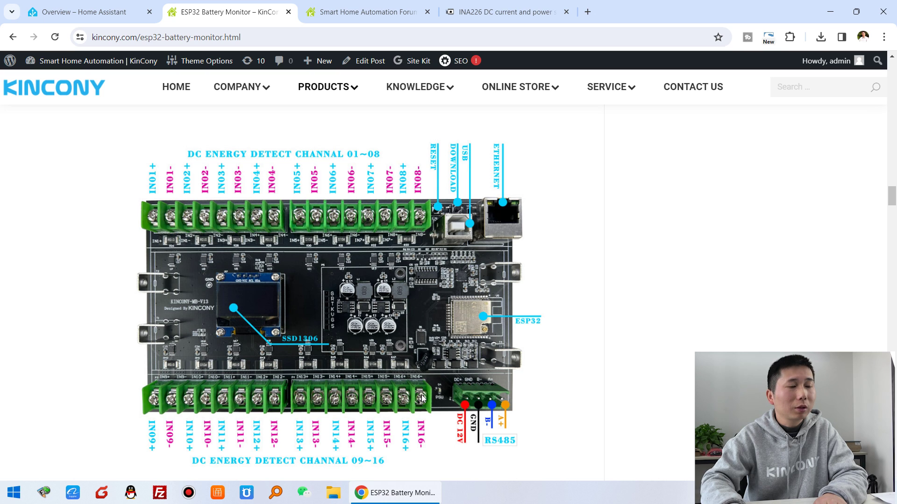
{"action": "scroll", "coordinate": [421, 396], "scroll_direction": "down", "scroll_amount": 1}
{"action": "scroll", "coordinate": [420, 396], "scroll_direction": "up", "scroll_amount": 2}
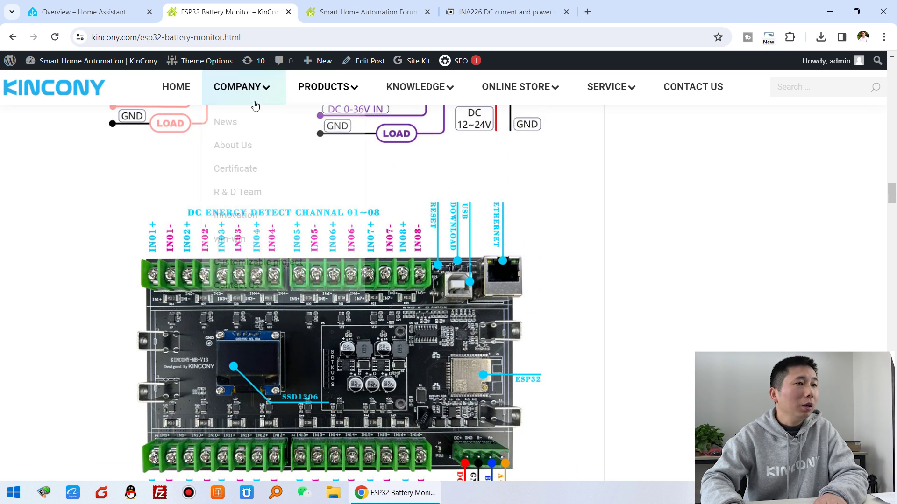
Switch to the INA226 DC current and power sensor page and highlight its title
{"action": "left_click", "coordinate": [466, 16]}
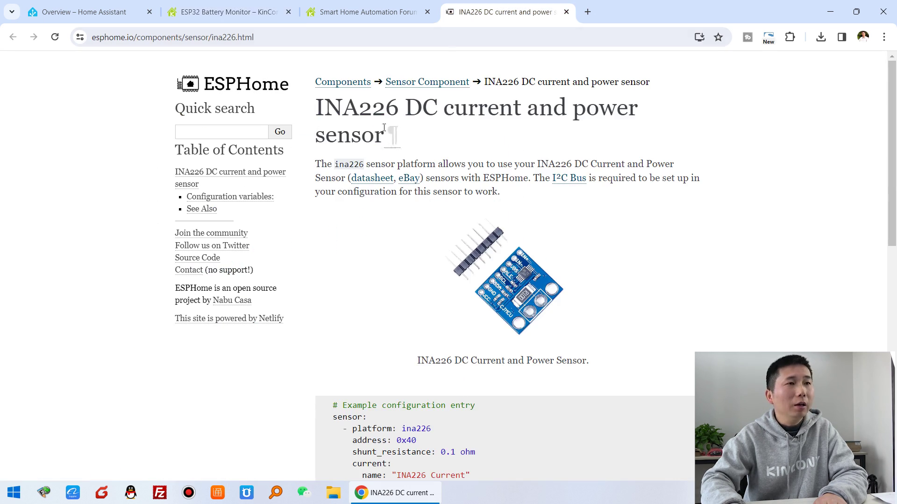
{"action": "left_click_drag", "start_coordinate": [317, 116], "coordinate": [435, 113]}
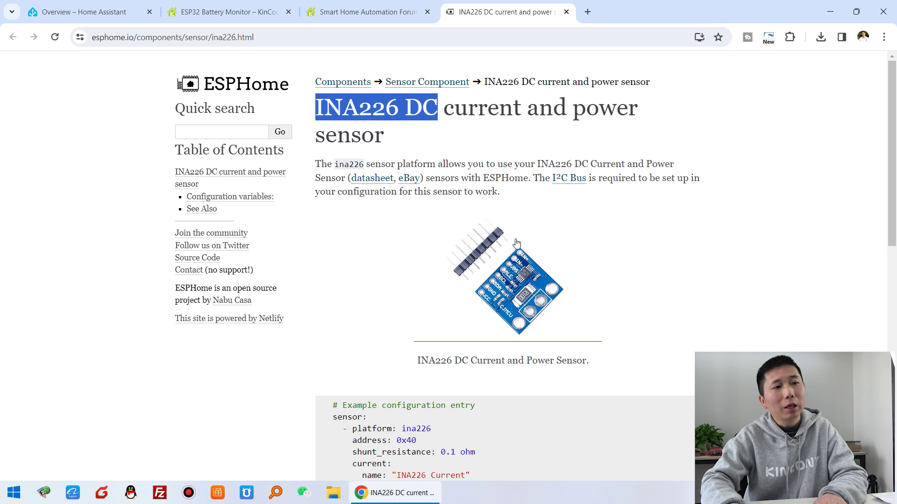
{"action": "scroll", "coordinate": [605, 242], "scroll_direction": "down", "scroll_amount": 4}
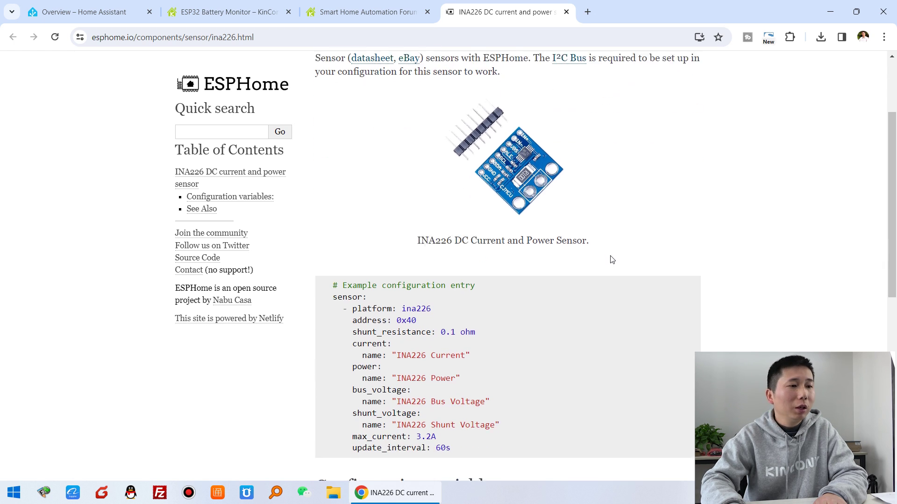
{"action": "scroll", "coordinate": [466, 335], "scroll_direction": "down", "scroll_amount": 1}
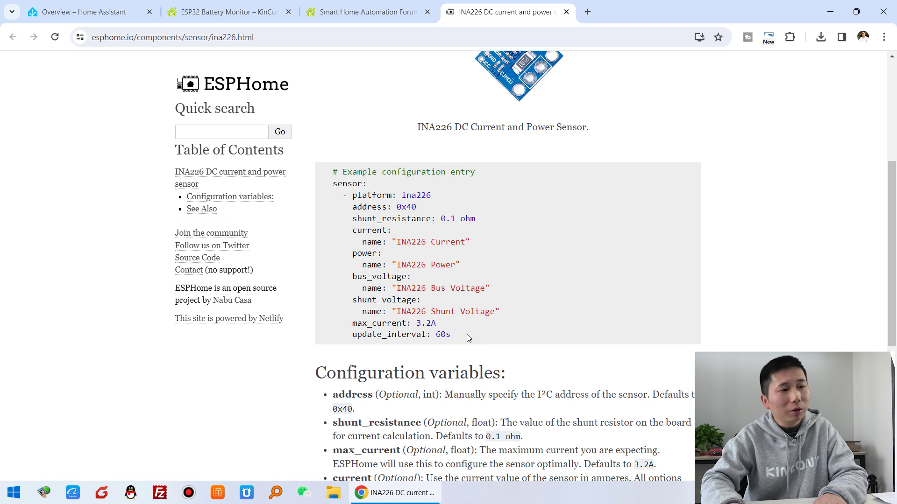
Highlight the example config's 0x40 address and the current, power and bus voltage sensor names
{"action": "left_click_drag", "start_coordinate": [468, 337], "coordinate": [330, 185]}
{"action": "left_click", "coordinate": [404, 213]}
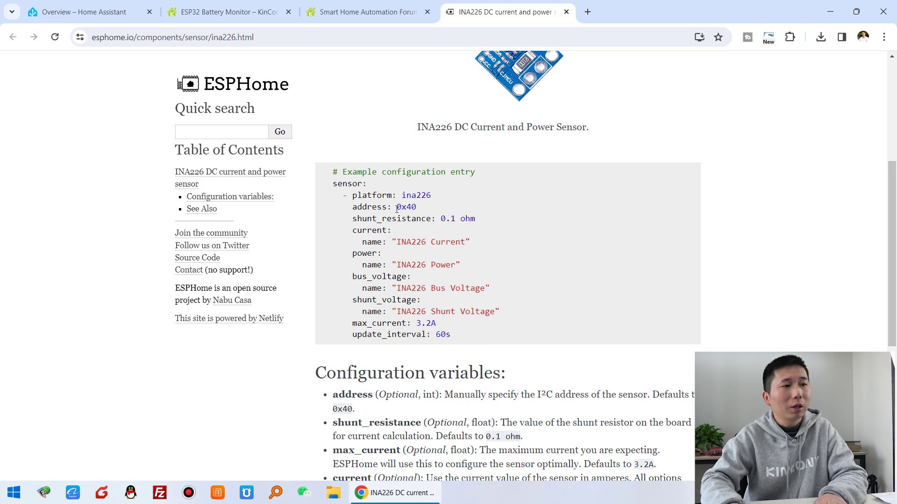
{"action": "double_click", "coordinate": [397, 209]}
{"action": "left_click_drag", "start_coordinate": [382, 242], "coordinate": [460, 242]}
{"action": "left_click_drag", "start_coordinate": [423, 275], "coordinate": [458, 262]}
{"action": "left_click_drag", "start_coordinate": [426, 289], "coordinate": [491, 290]}
{"action": "left_click", "coordinate": [492, 291]}
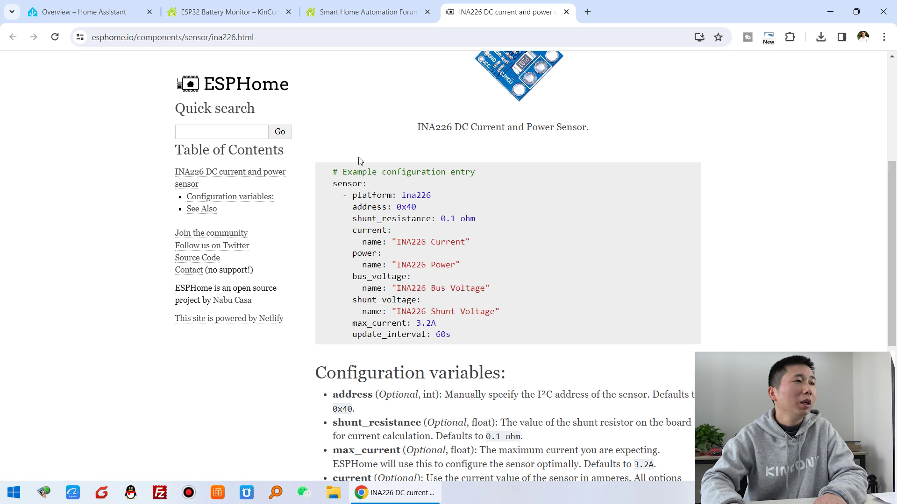
{"action": "left_click", "coordinate": [104, 15]}
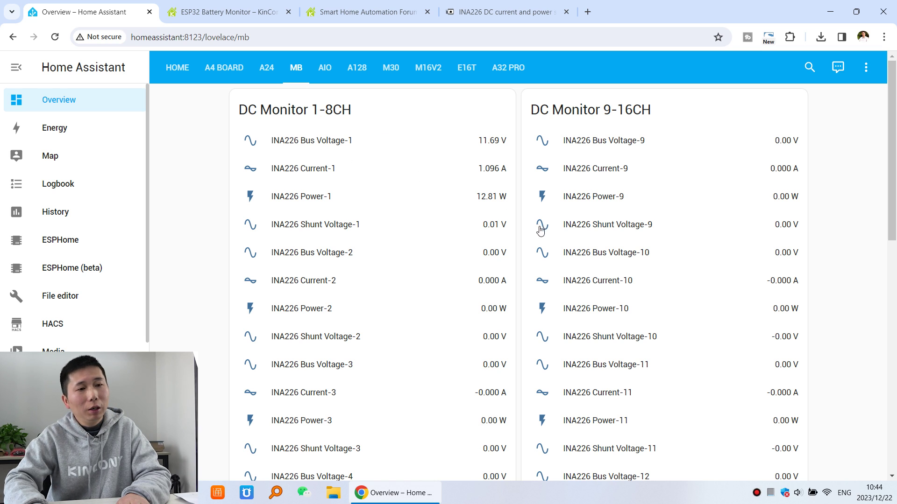
{"action": "scroll", "coordinate": [668, 292], "scroll_direction": "down", "scroll_amount": 2}
{"action": "scroll", "coordinate": [667, 295], "scroll_direction": "down", "scroll_amount": 10}
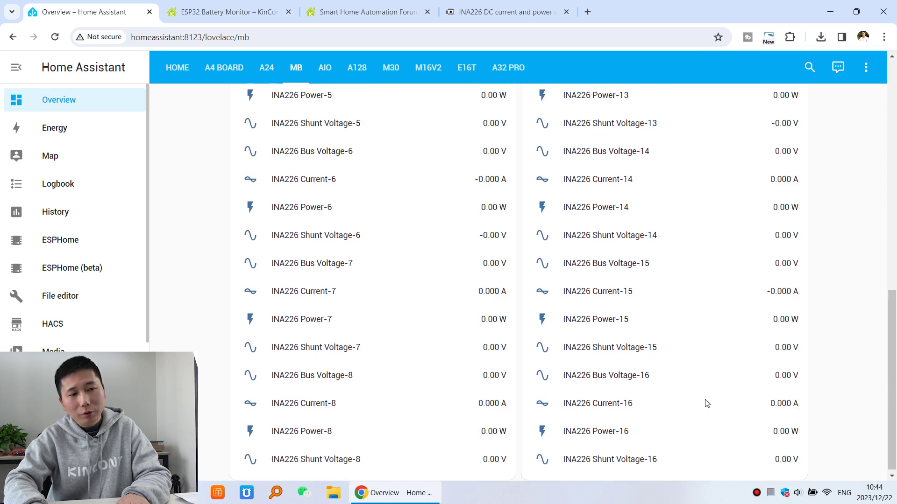
{"action": "scroll", "coordinate": [691, 419], "scroll_direction": "up", "scroll_amount": 12}
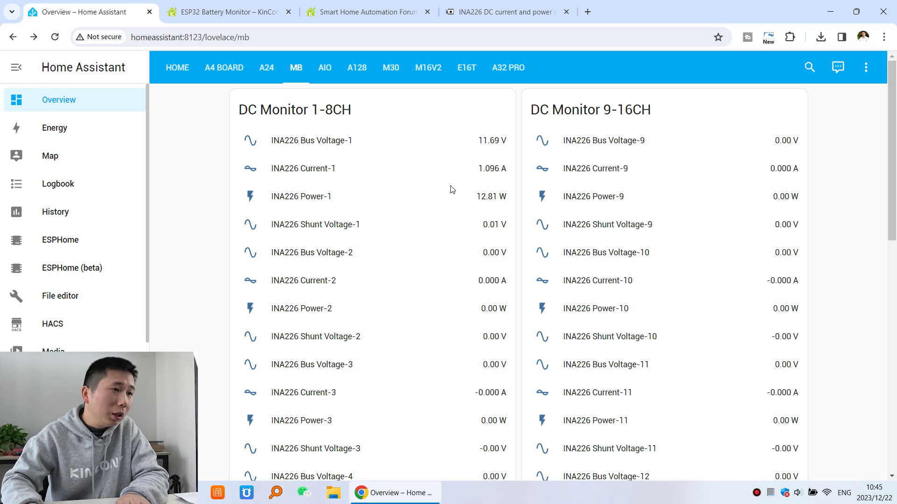
{"action": "left_click", "coordinate": [480, 147]}
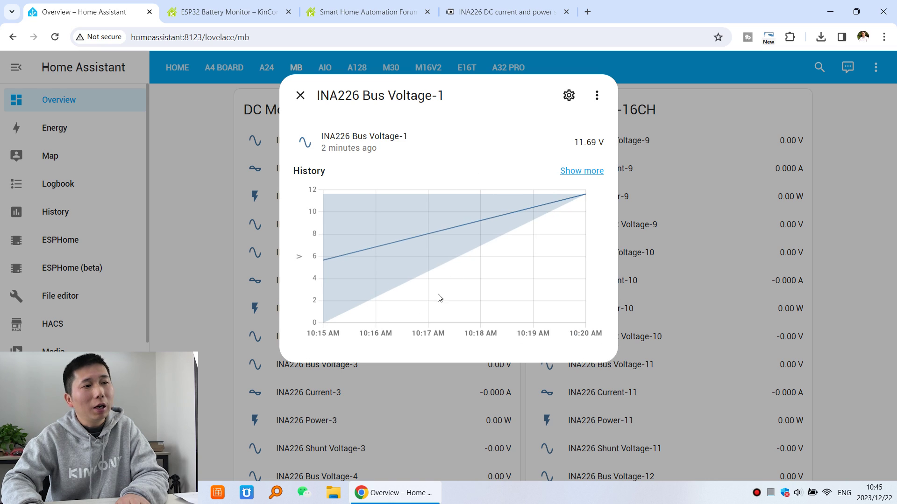
{"action": "left_click", "coordinate": [300, 95]}
{"action": "left_click", "coordinate": [470, 170]}
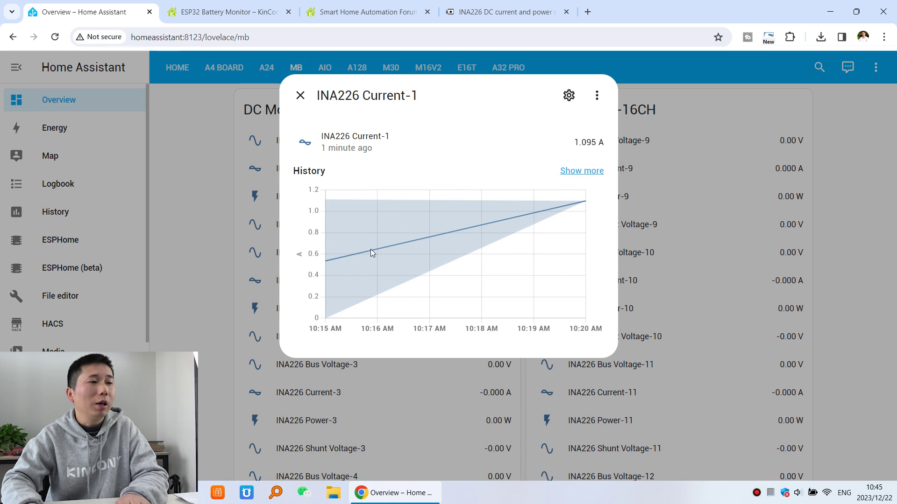
{"action": "left_click", "coordinate": [300, 96]}
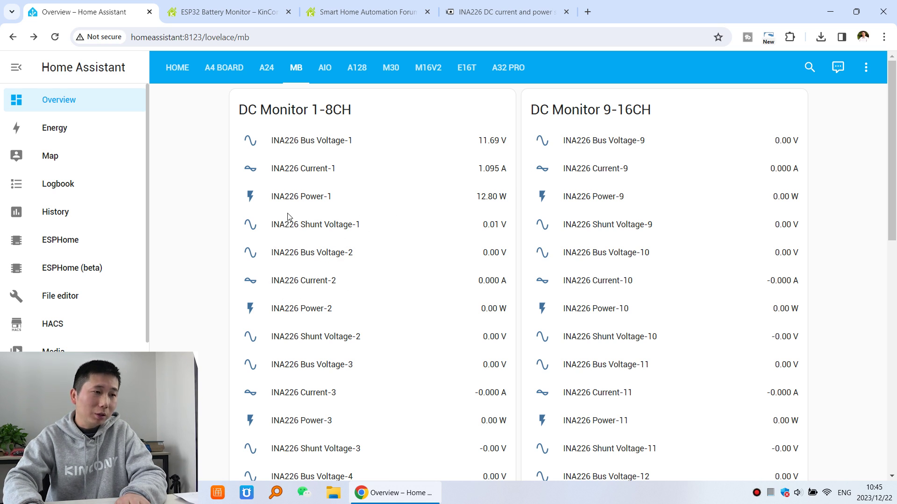
{"action": "scroll", "coordinate": [356, 301], "scroll_direction": "down", "scroll_amount": 1}
{"action": "scroll", "coordinate": [303, 363], "scroll_direction": "down", "scroll_amount": 2}
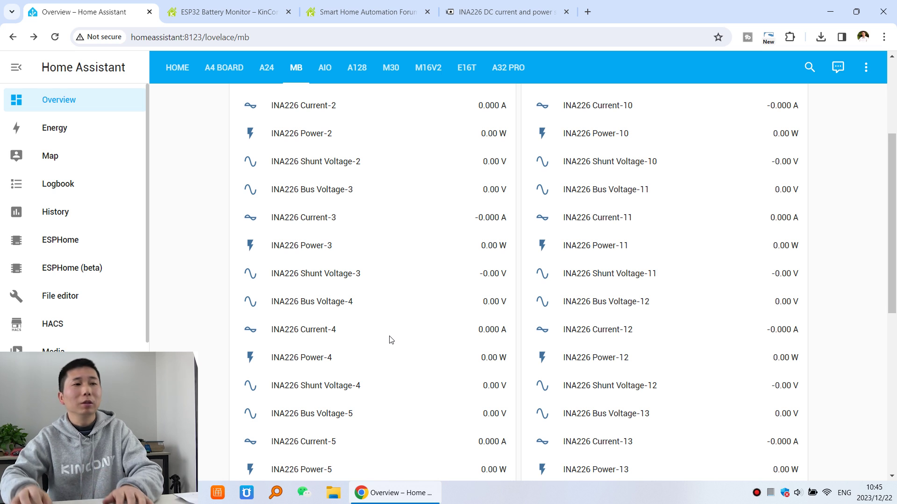
{"action": "scroll", "coordinate": [391, 339], "scroll_direction": "up", "scroll_amount": 3}
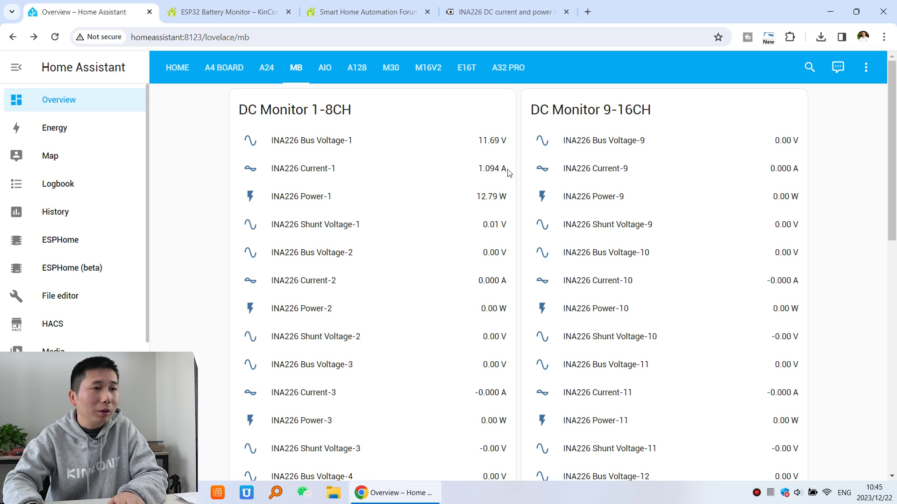
{"action": "scroll", "coordinate": [507, 187], "scroll_direction": "down", "scroll_amount": 1}
{"action": "scroll", "coordinate": [498, 205], "scroll_direction": "up", "scroll_amount": 1}
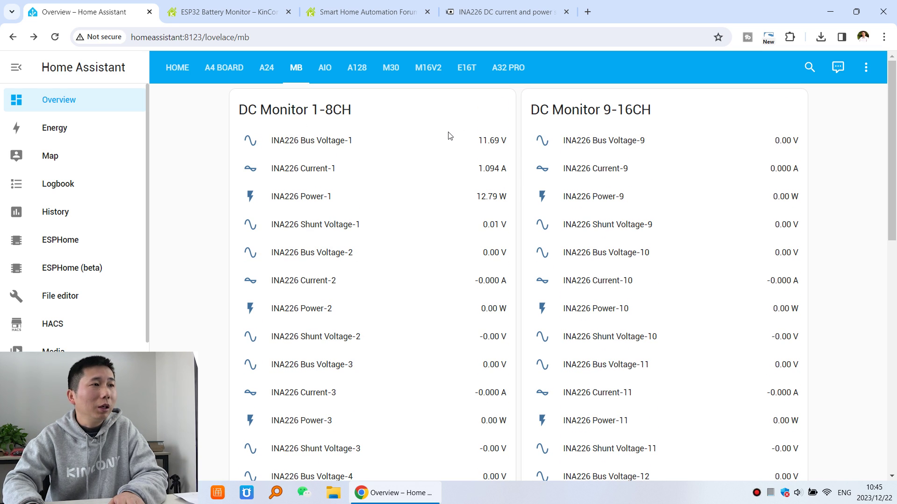
Open the MB ESP32 Battery Monitor 'PCB I/O pin define' thread from the forum list
{"action": "left_click", "coordinate": [369, 12]}
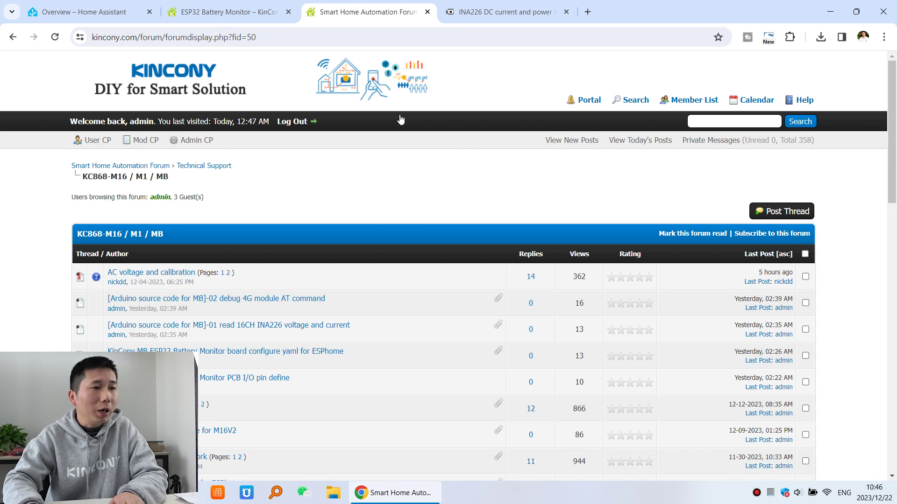
{"action": "scroll", "coordinate": [442, 230], "scroll_direction": "down", "scroll_amount": 1}
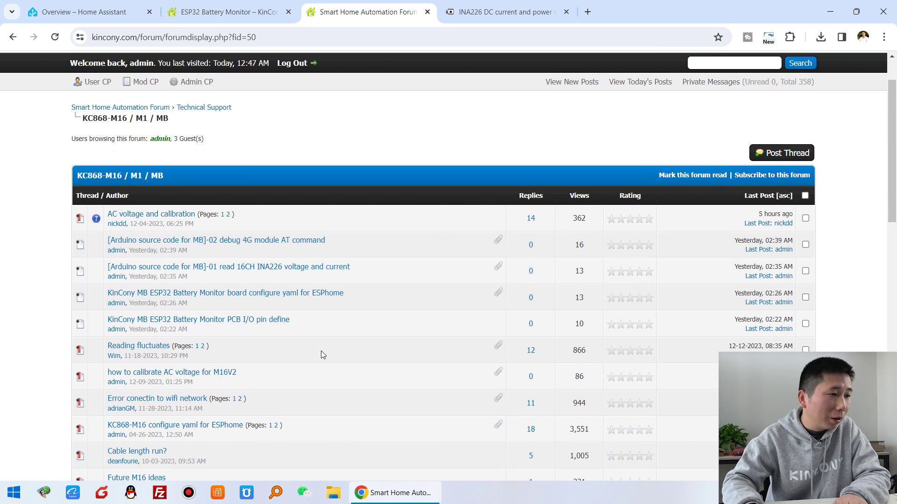
{"action": "left_click", "coordinate": [223, 320]}
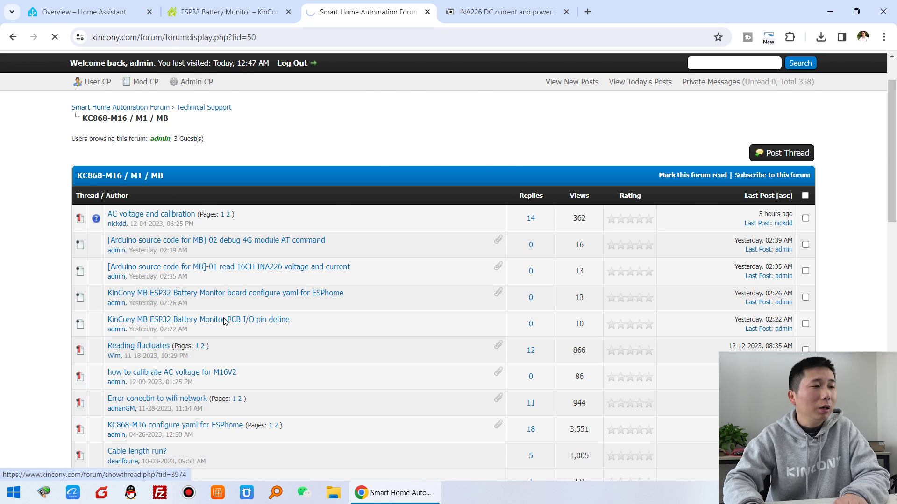
Read through the pin-define thread, then go back to the KC868-M16 / M1 / MB thread list
{"action": "scroll", "coordinate": [271, 307], "scroll_direction": "down", "scroll_amount": 5}
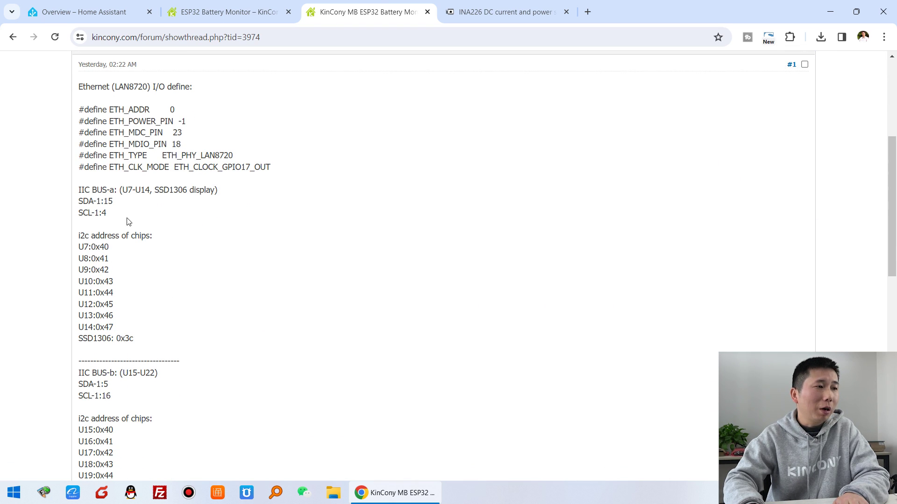
{"action": "scroll", "coordinate": [129, 224], "scroll_direction": "down", "scroll_amount": 2}
{"action": "scroll", "coordinate": [136, 253], "scroll_direction": "down", "scroll_amount": 2}
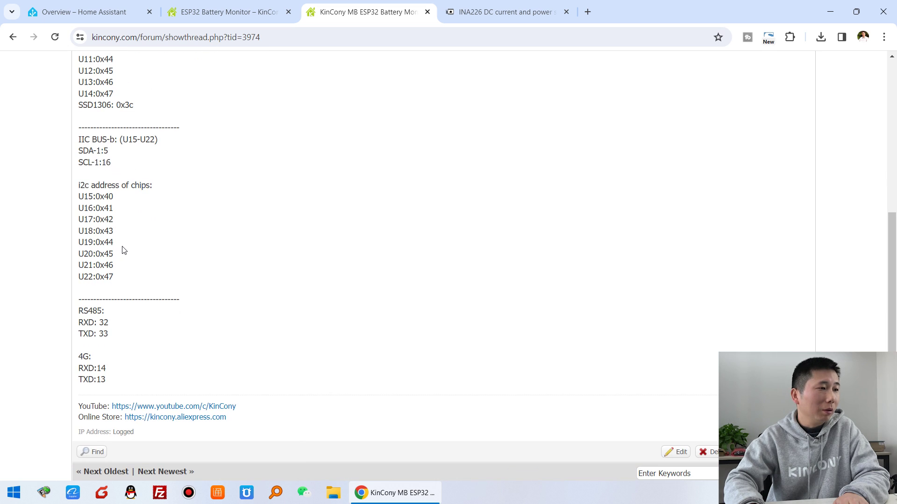
{"action": "scroll", "coordinate": [141, 299], "scroll_direction": "down", "scroll_amount": 1}
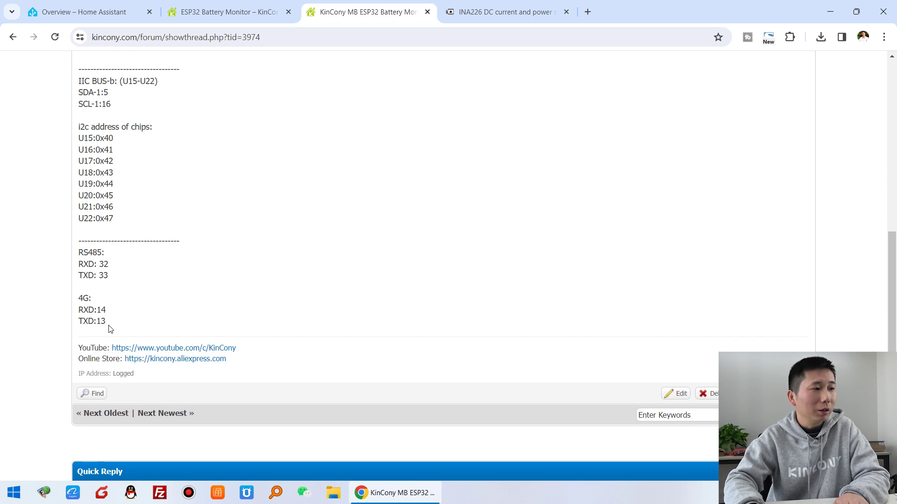
{"action": "left_click_drag", "start_coordinate": [108, 325], "coordinate": [84, 306]}
{"action": "left_click_drag", "start_coordinate": [124, 280], "coordinate": [75, 254]}
{"action": "scroll", "coordinate": [156, 271], "scroll_direction": "up", "scroll_amount": 8}
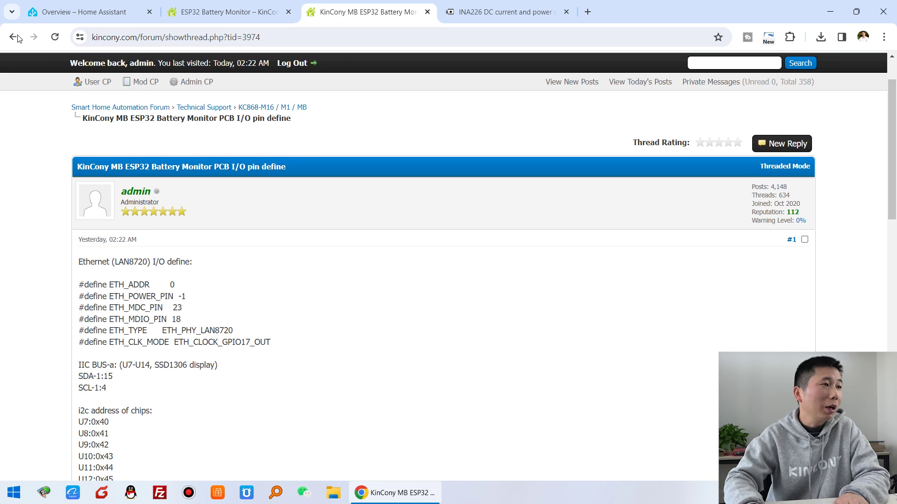
{"action": "left_click", "coordinate": [17, 38]}
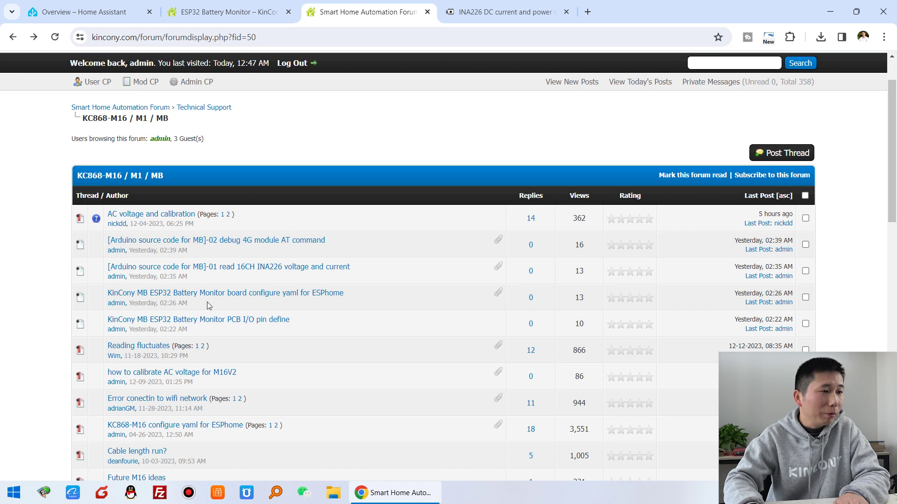
{"action": "left_click", "coordinate": [257, 295]}
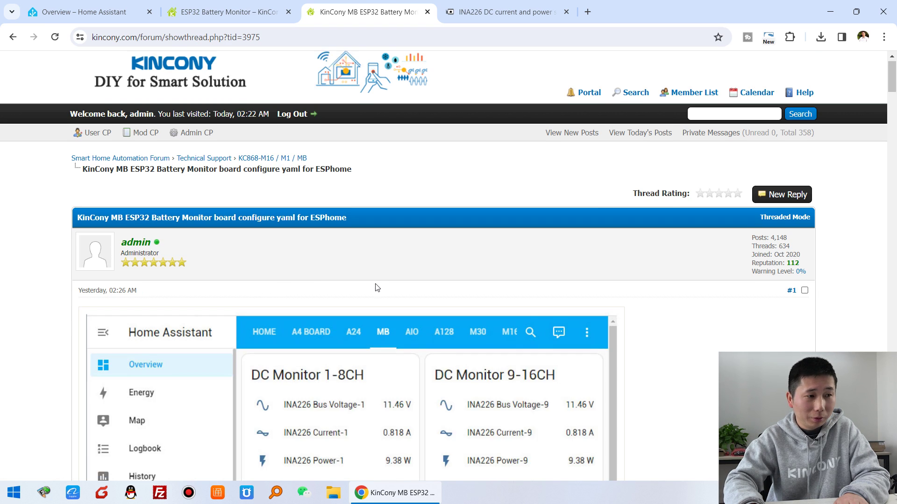
{"action": "scroll", "coordinate": [378, 287], "scroll_direction": "down", "scroll_amount": 12}
{"action": "left_click_drag", "start_coordinate": [71, 172], "coordinate": [273, 384]}
{"action": "left_click", "coordinate": [154, 357]}
{"action": "scroll", "coordinate": [156, 357], "scroll_direction": "down", "scroll_amount": 5}
{"action": "scroll", "coordinate": [157, 357], "scroll_direction": "down", "scroll_amount": 5}
{"action": "scroll", "coordinate": [204, 365], "scroll_direction": "up", "scroll_amount": 8}
{"action": "scroll", "coordinate": [208, 366], "scroll_direction": "up", "scroll_amount": 15}
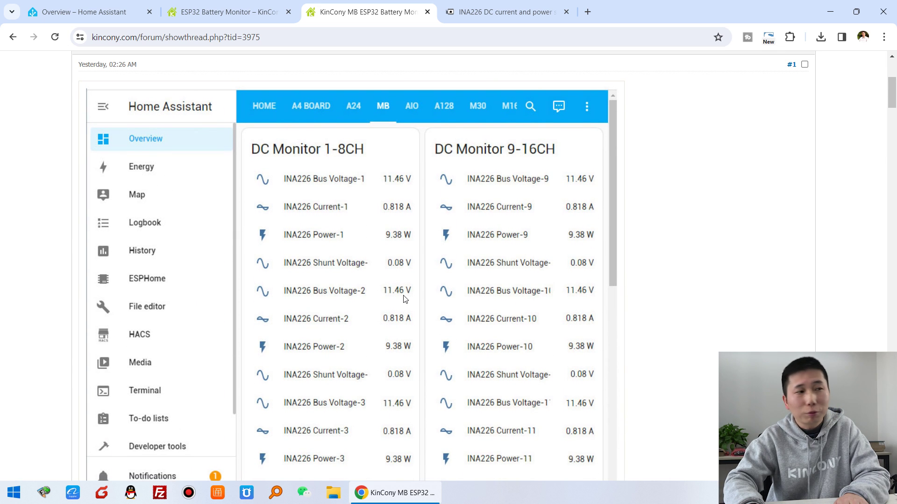
{"action": "scroll", "coordinate": [343, 188], "scroll_direction": "up", "scroll_amount": 1}
{"action": "scroll", "coordinate": [280, 163], "scroll_direction": "up", "scroll_amount": 2}
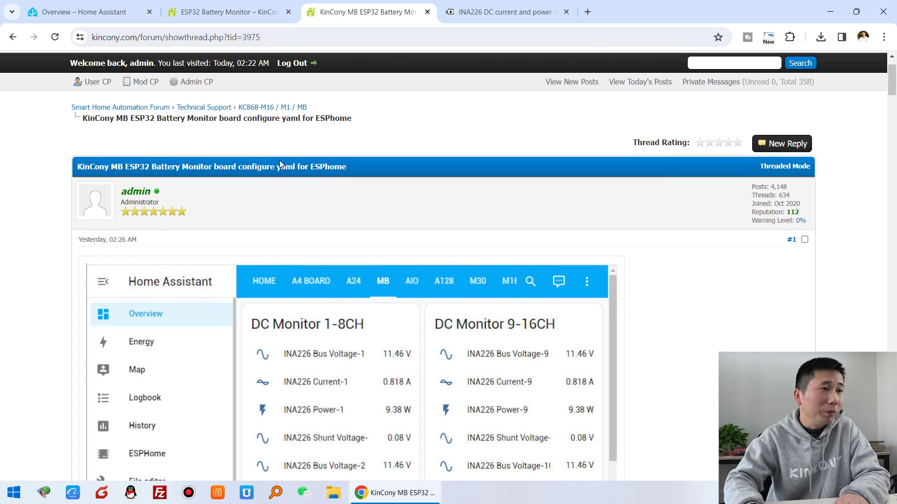
{"action": "left_click", "coordinate": [14, 38]}
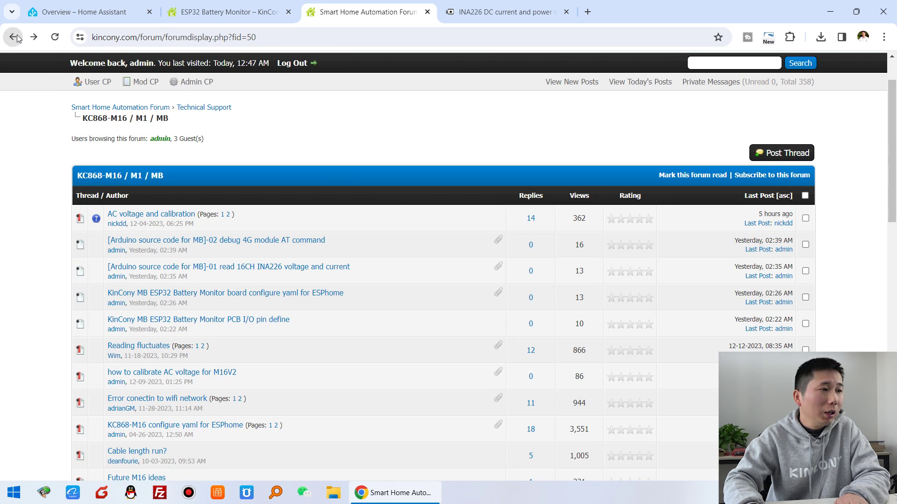
{"action": "left_click", "coordinate": [295, 269]}
{"action": "scroll", "coordinate": [550, 297], "scroll_direction": "down", "scroll_amount": 5}
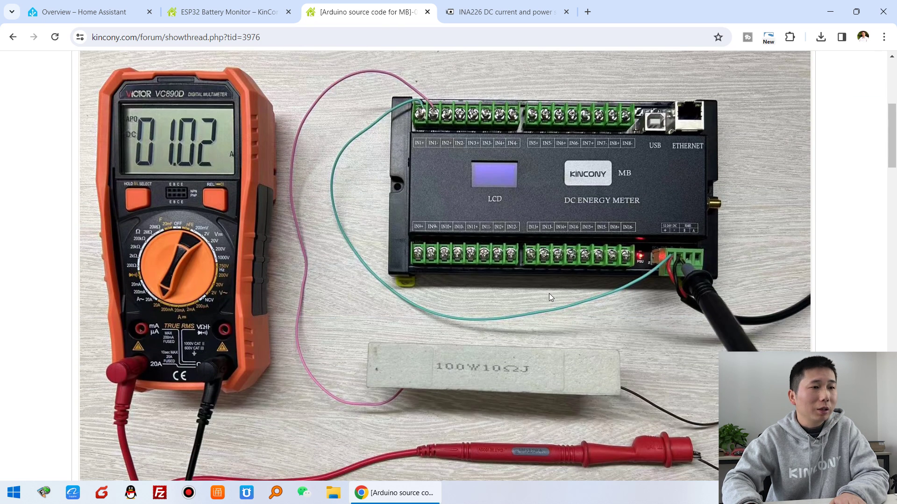
{"action": "scroll", "coordinate": [310, 234], "scroll_direction": "down", "scroll_amount": 10}
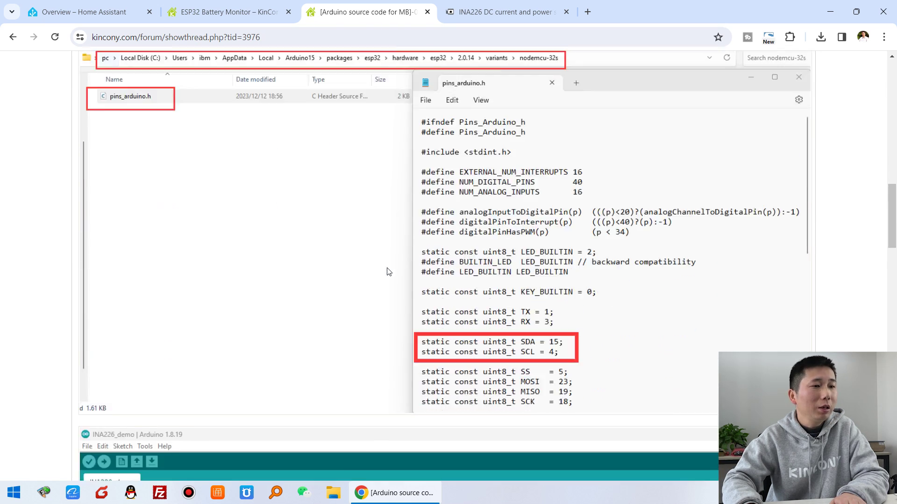
{"action": "scroll", "coordinate": [522, 268], "scroll_direction": "down", "scroll_amount": 2}
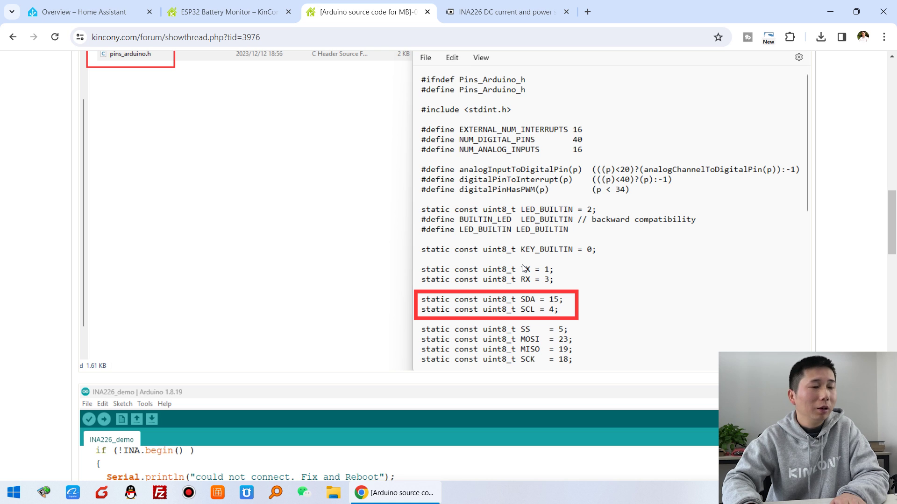
{"action": "scroll", "coordinate": [524, 268], "scroll_direction": "down", "scroll_amount": 6}
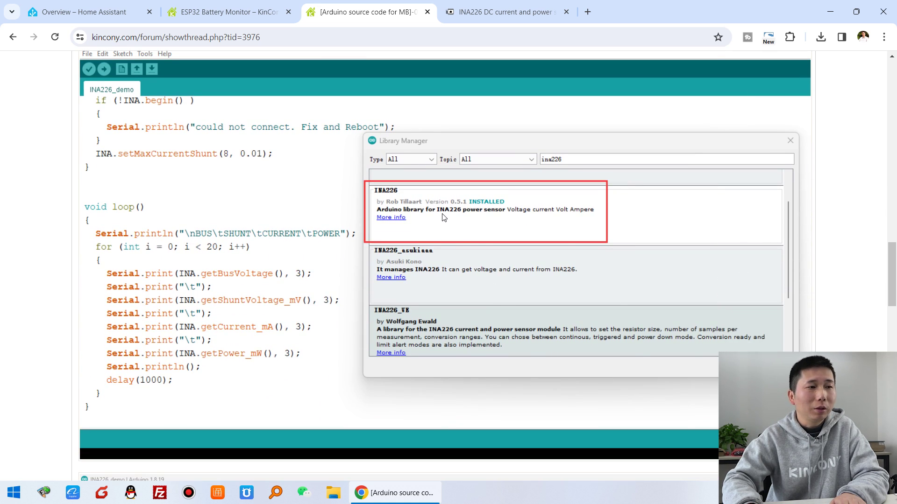
{"action": "scroll", "coordinate": [483, 226], "scroll_direction": "down", "scroll_amount": 6}
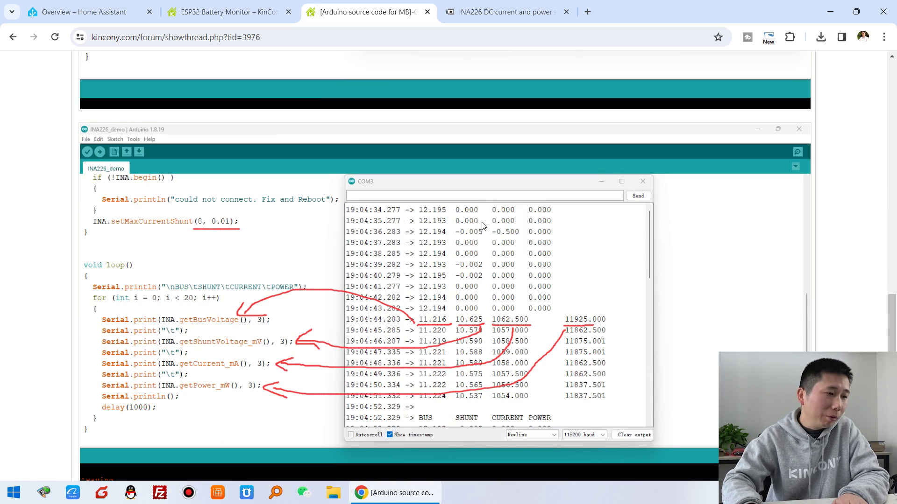
{"action": "scroll", "coordinate": [483, 226], "scroll_direction": "down", "scroll_amount": 1}
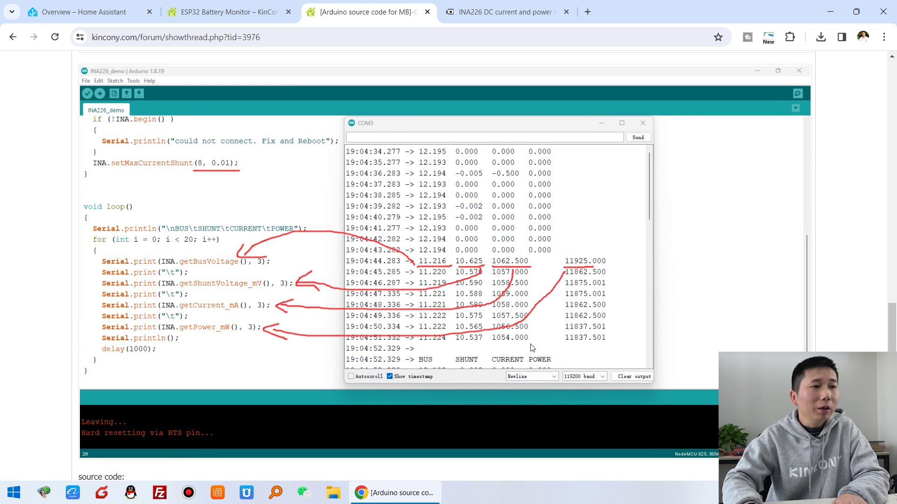
{"action": "scroll", "coordinate": [296, 339], "scroll_direction": "down", "scroll_amount": 8}
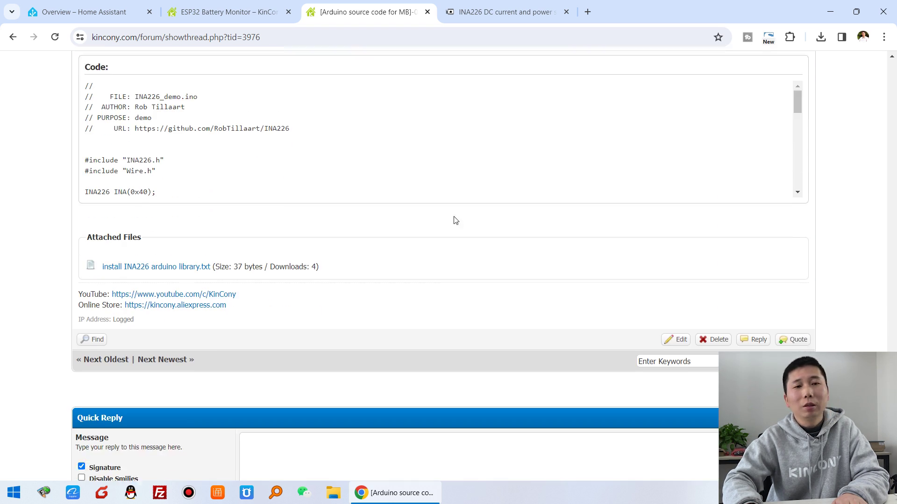
{"action": "scroll", "coordinate": [263, 238], "scroll_direction": "up", "scroll_amount": 2}
{"action": "scroll", "coordinate": [250, 262], "scroll_direction": "up", "scroll_amount": 1}
{"action": "scroll", "coordinate": [240, 261], "scroll_direction": "down", "scroll_amount": 10}
{"action": "left_click", "coordinate": [13, 40]}
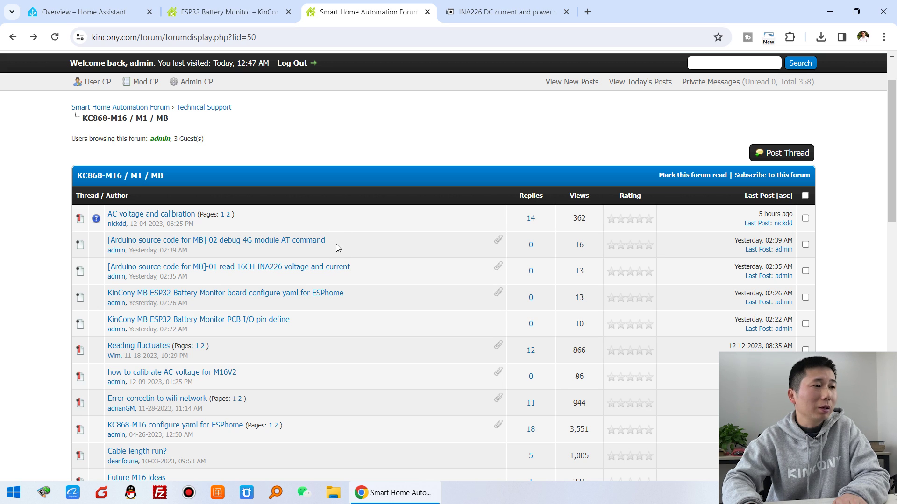
{"action": "scroll", "coordinate": [316, 242], "scroll_direction": "up", "scroll_amount": 2}
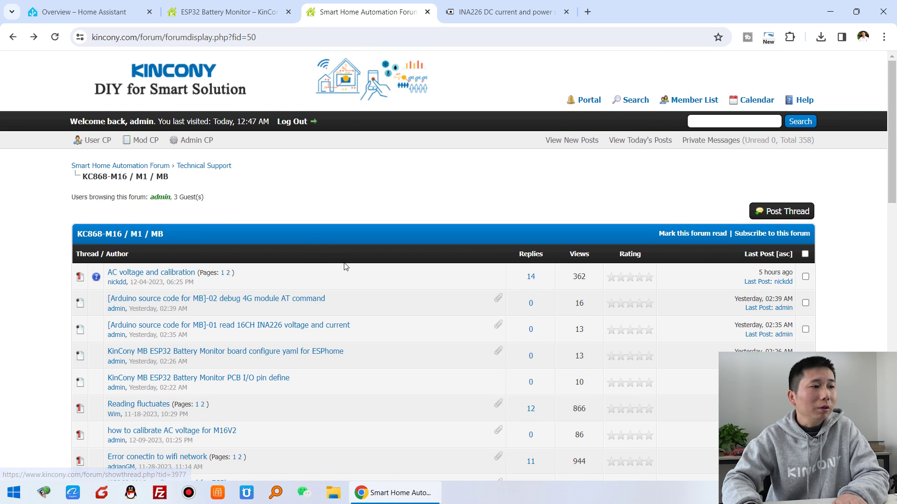